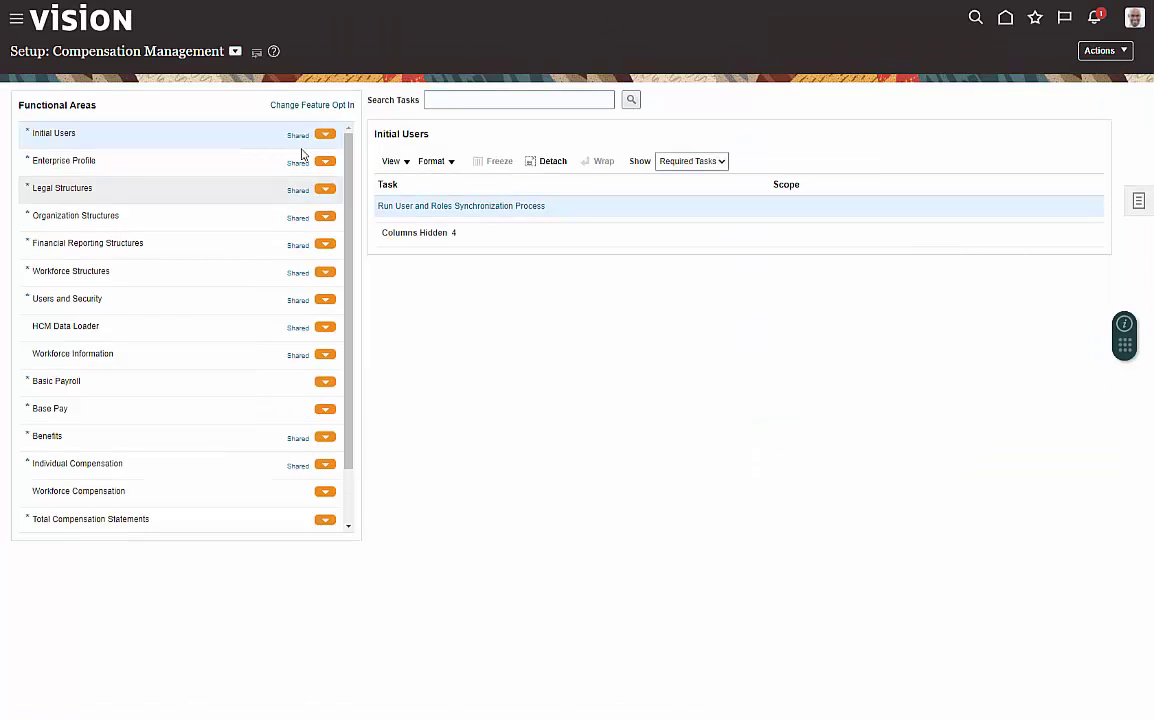
Step: Open the Manage Inventory Descriptive Flexfields task under Inventory Management in the Manufacturing and Supply Chain Materials Management setup
click(235, 51)
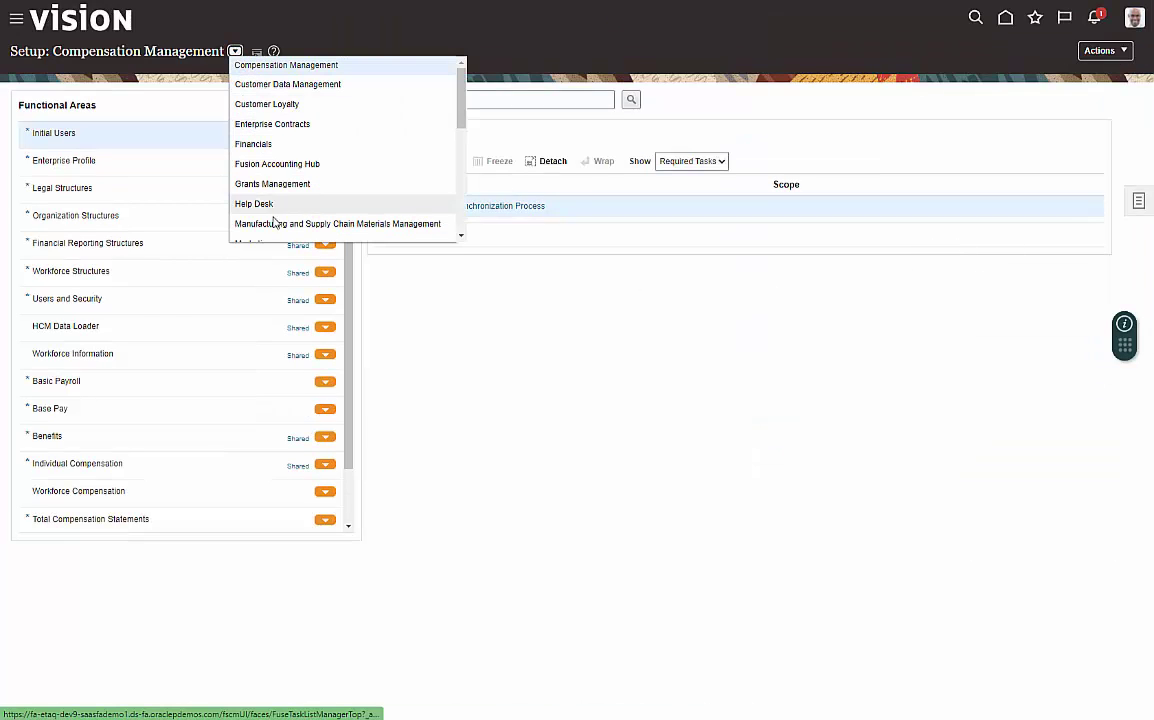
click(345, 224)
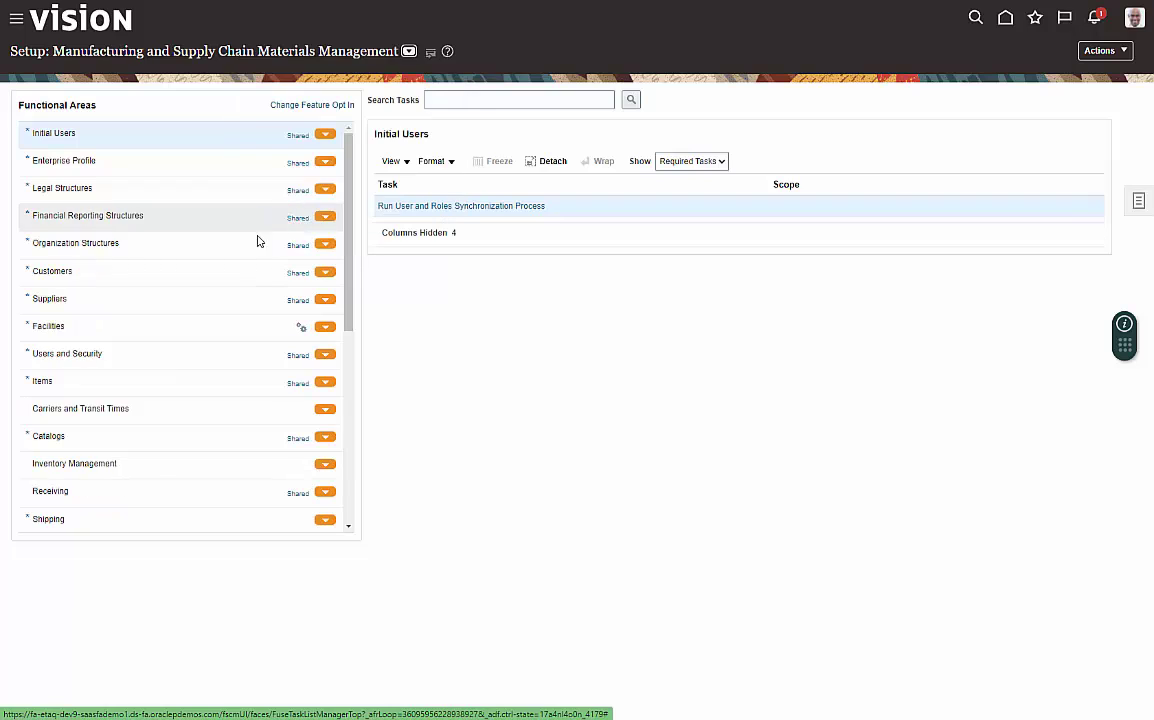
click(142, 464)
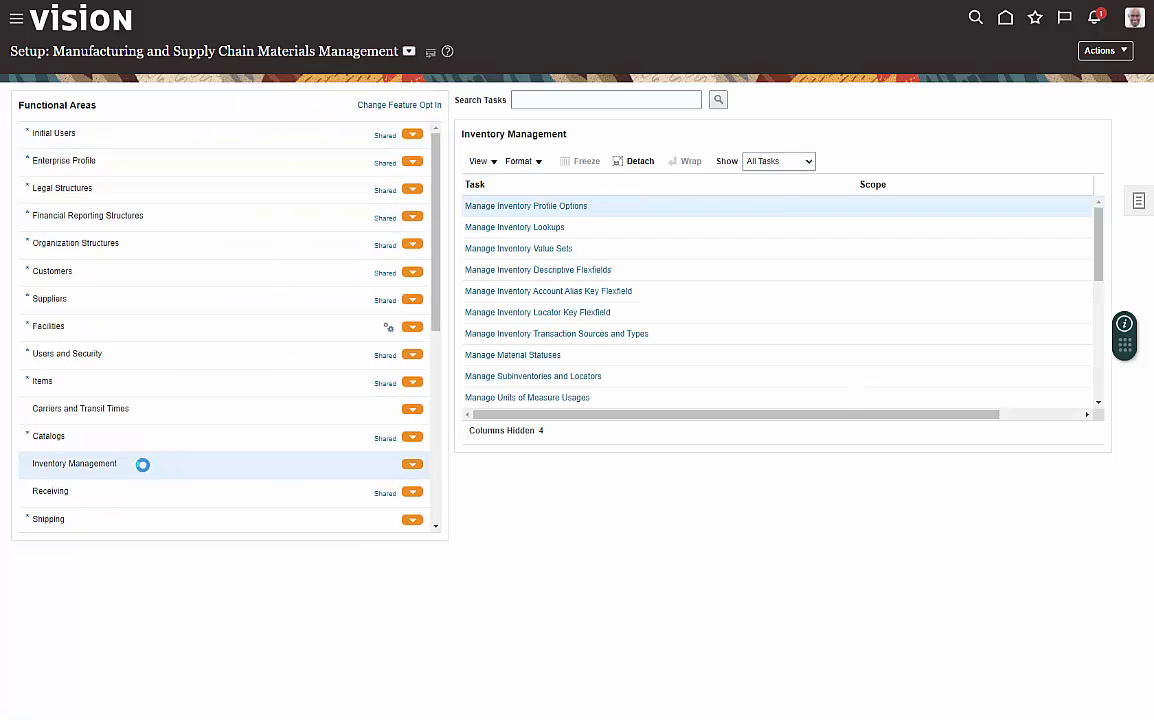
click(567, 270)
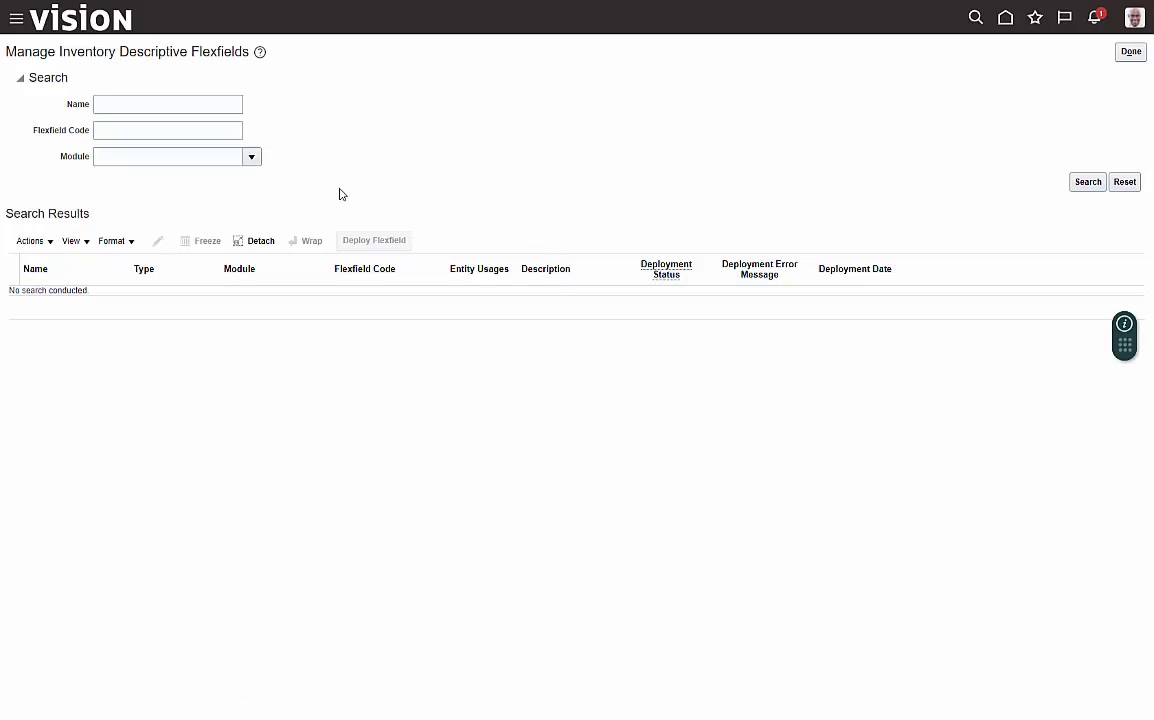
Step: Search all inventory descriptive flexfields, edit Organization parameters, and open its XX Org Type global segment for editing
click(1087, 182)
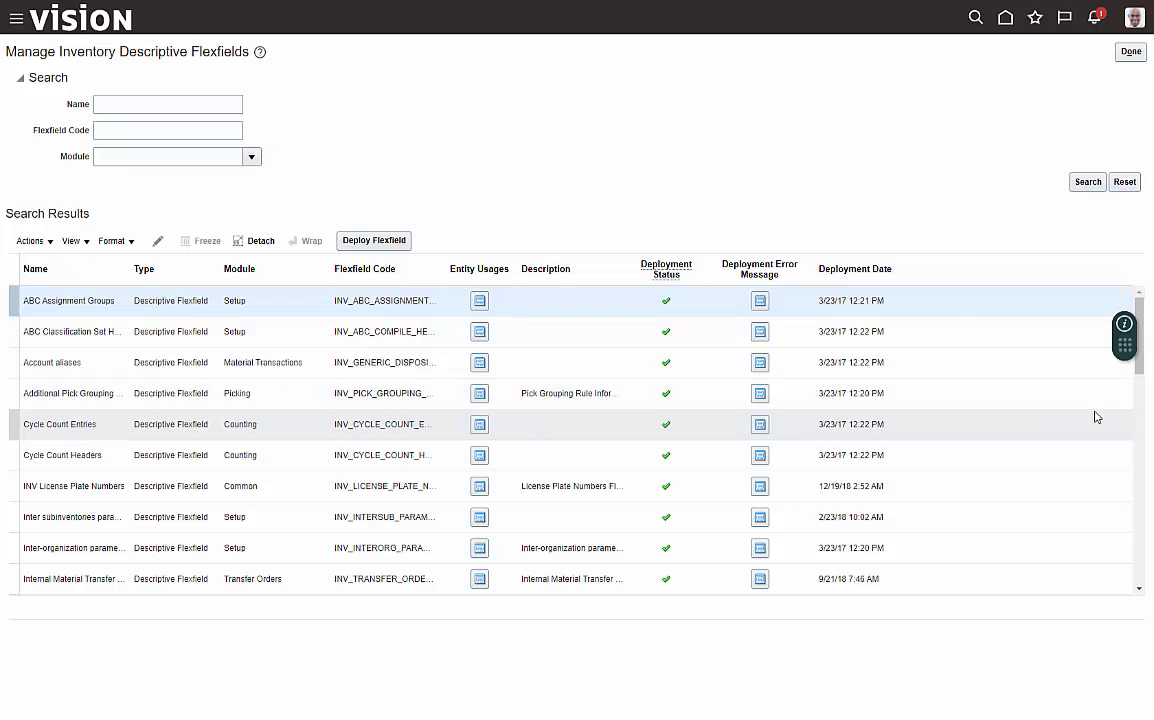
drag(1138, 372, 1137, 507)
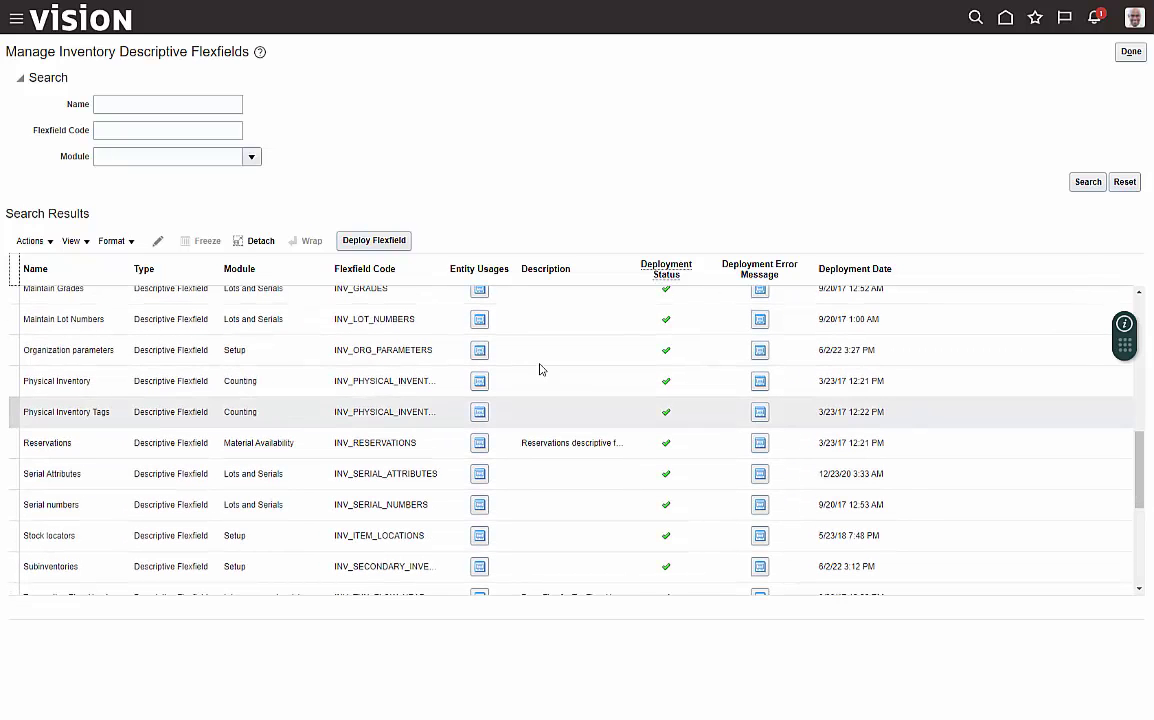
click(455, 358)
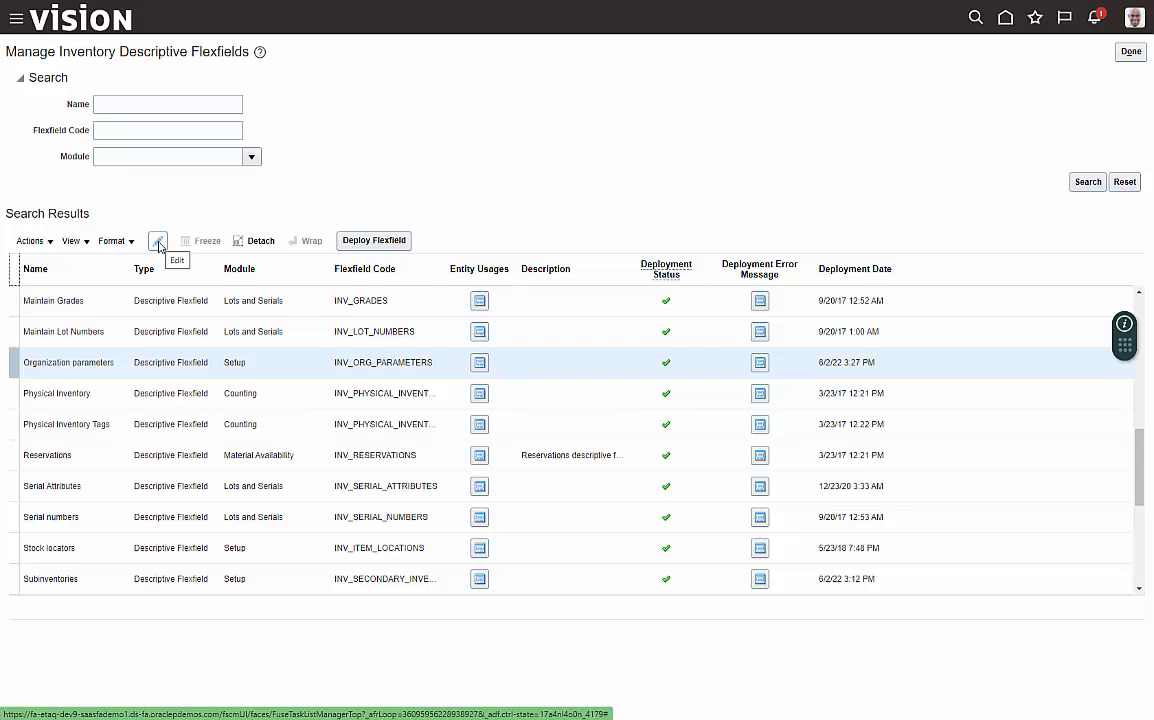
click(158, 245)
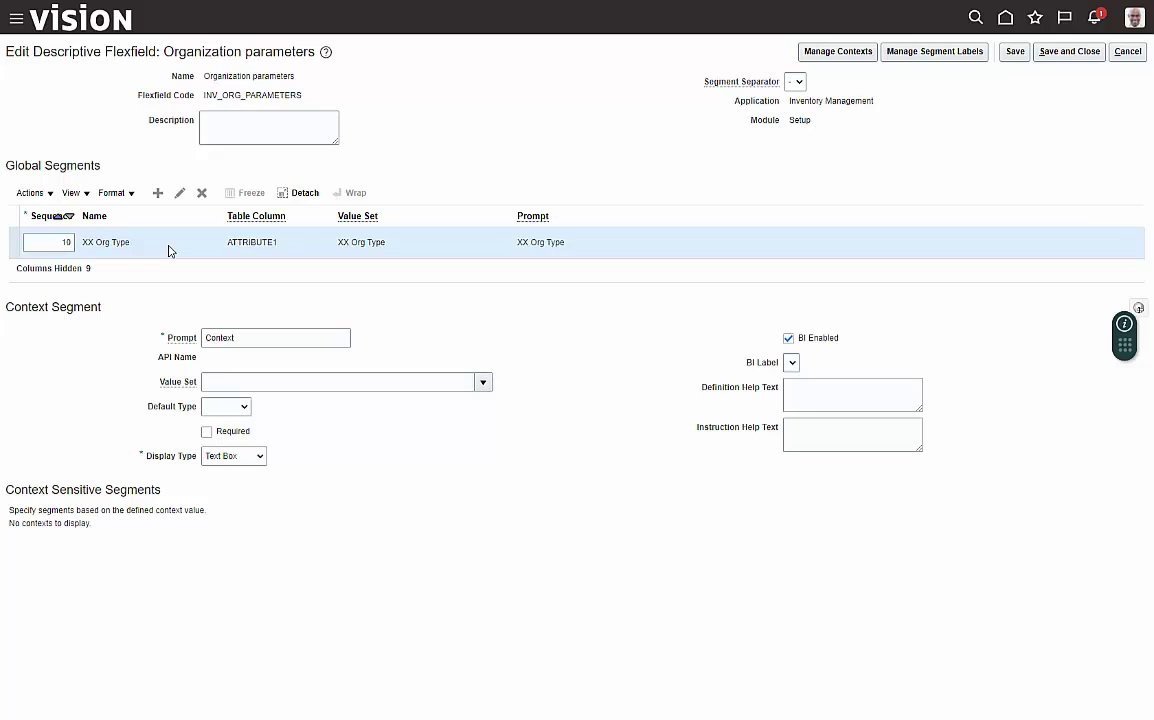
click(181, 196)
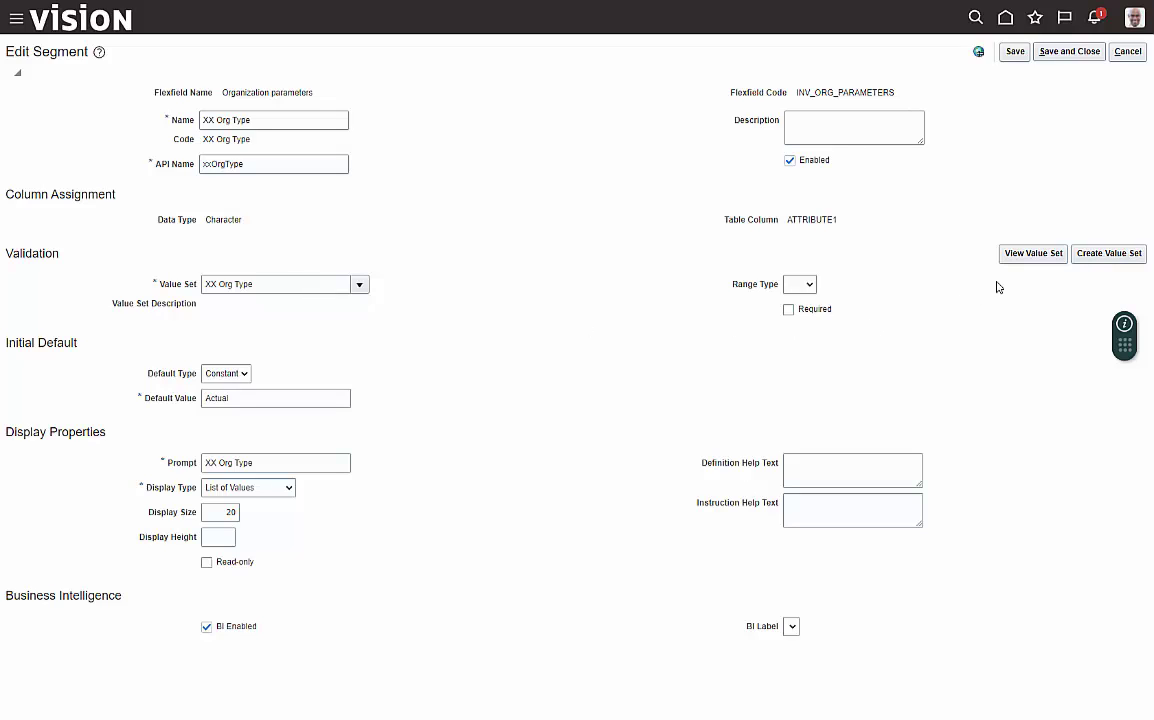
Step: Review the definition and list of values of the XX Org Type value set, then return to the segment without saving
click(1021, 258)
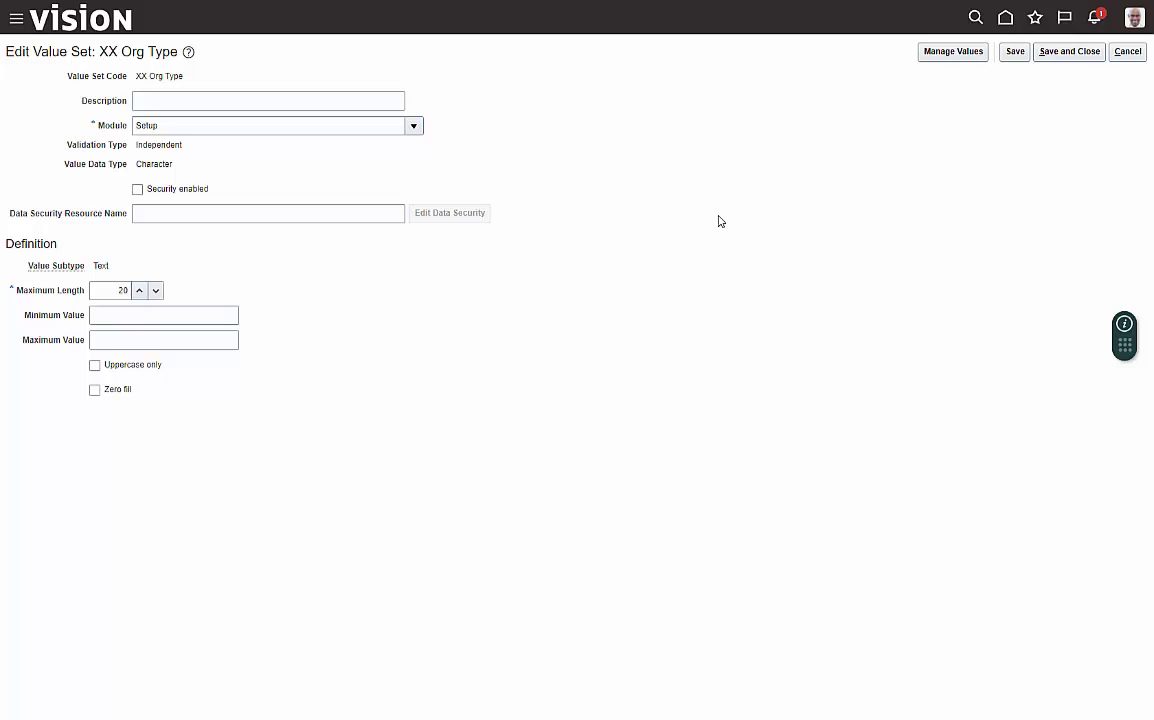
click(952, 52)
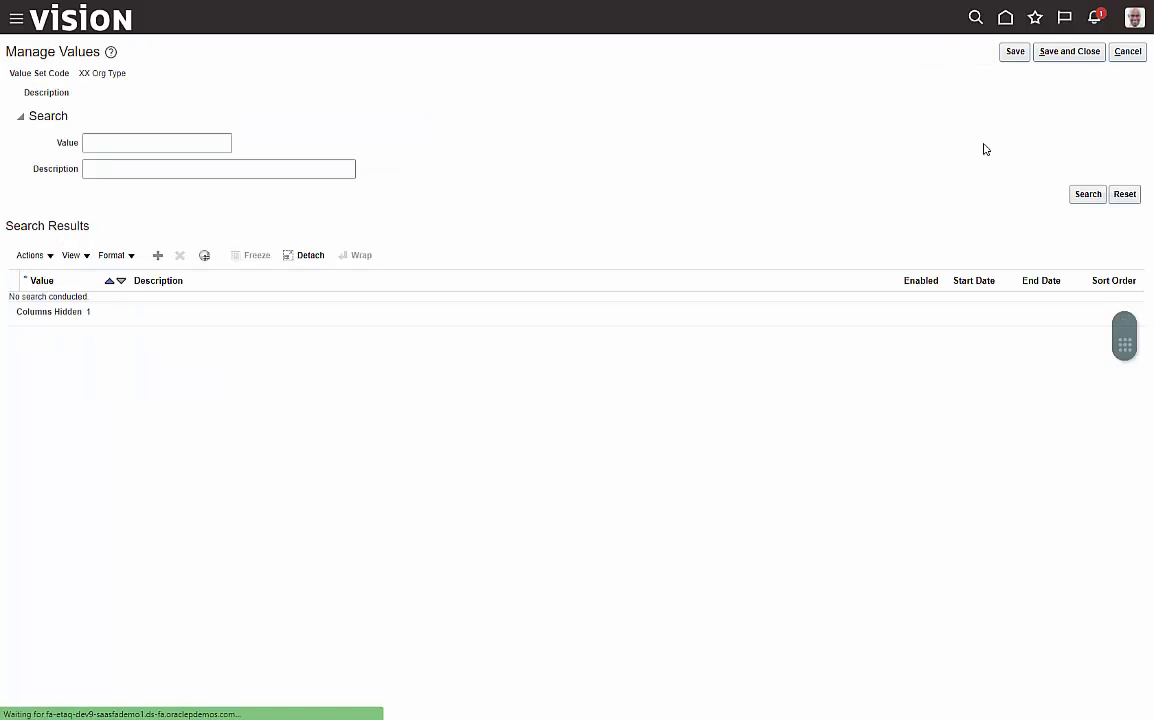
click(1085, 195)
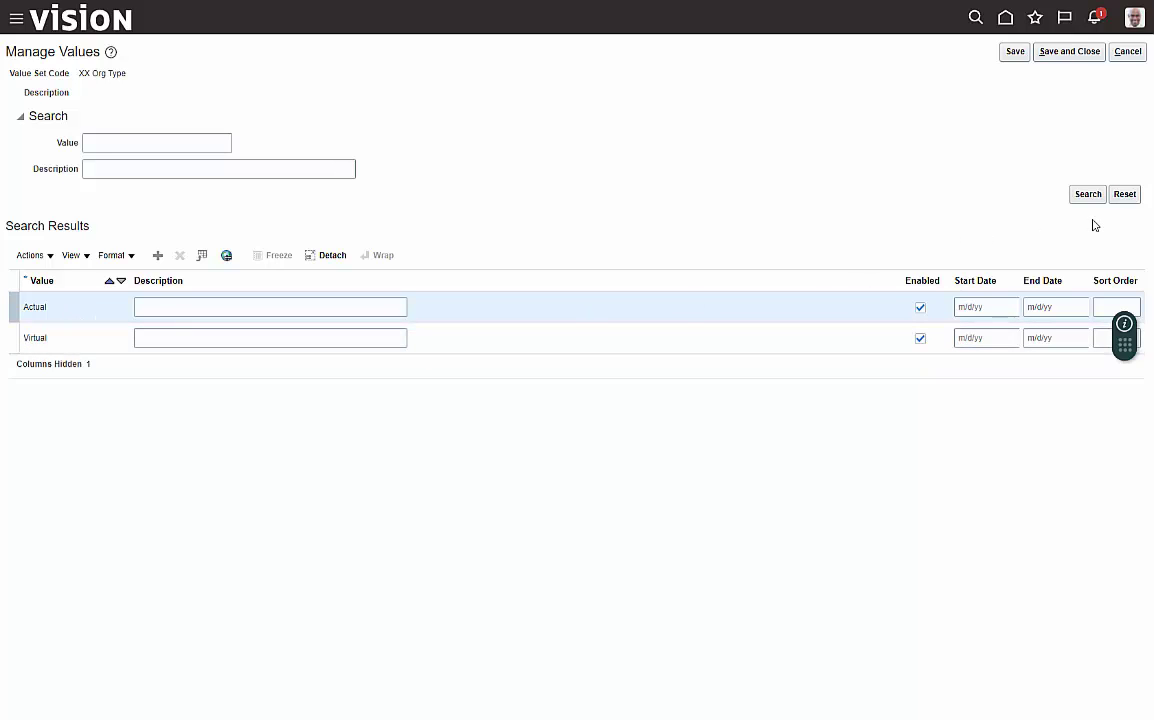
click(1129, 53)
click(1128, 53)
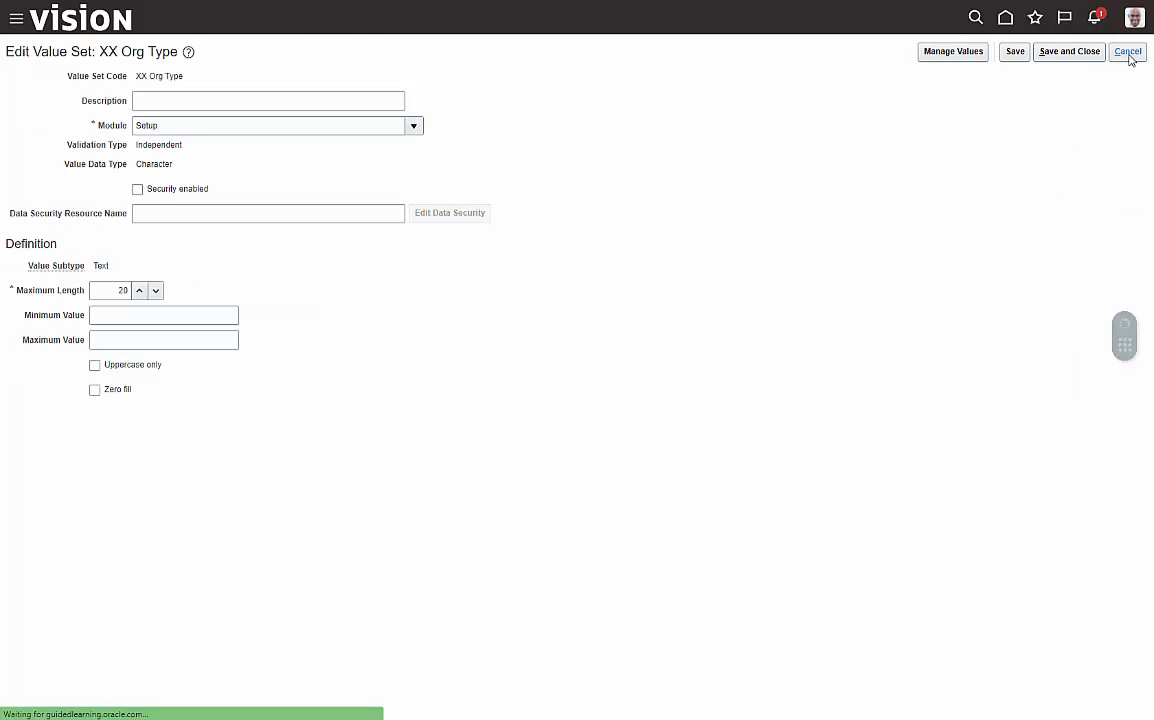
click(1129, 53)
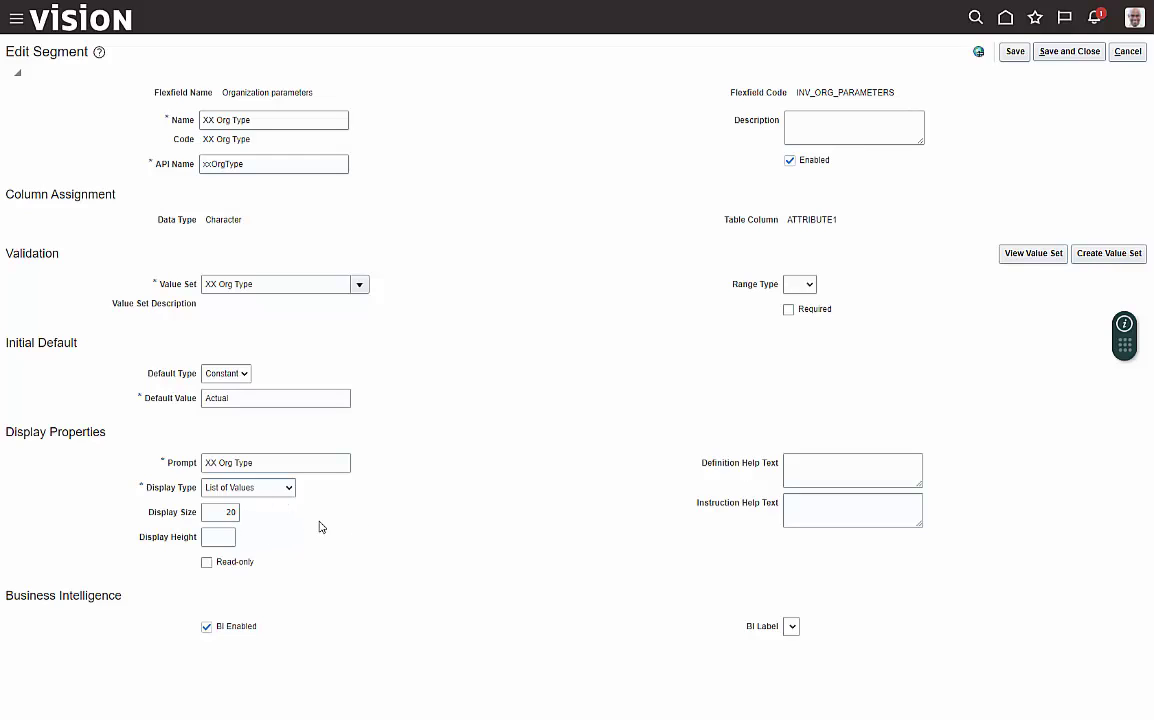
Step: Change the segment's prompt to Org Type, check the display type options, and save and close the segment and flexfield
click(219, 460)
key(BackSpace)
key(BackSpace)
key(BackSpace)
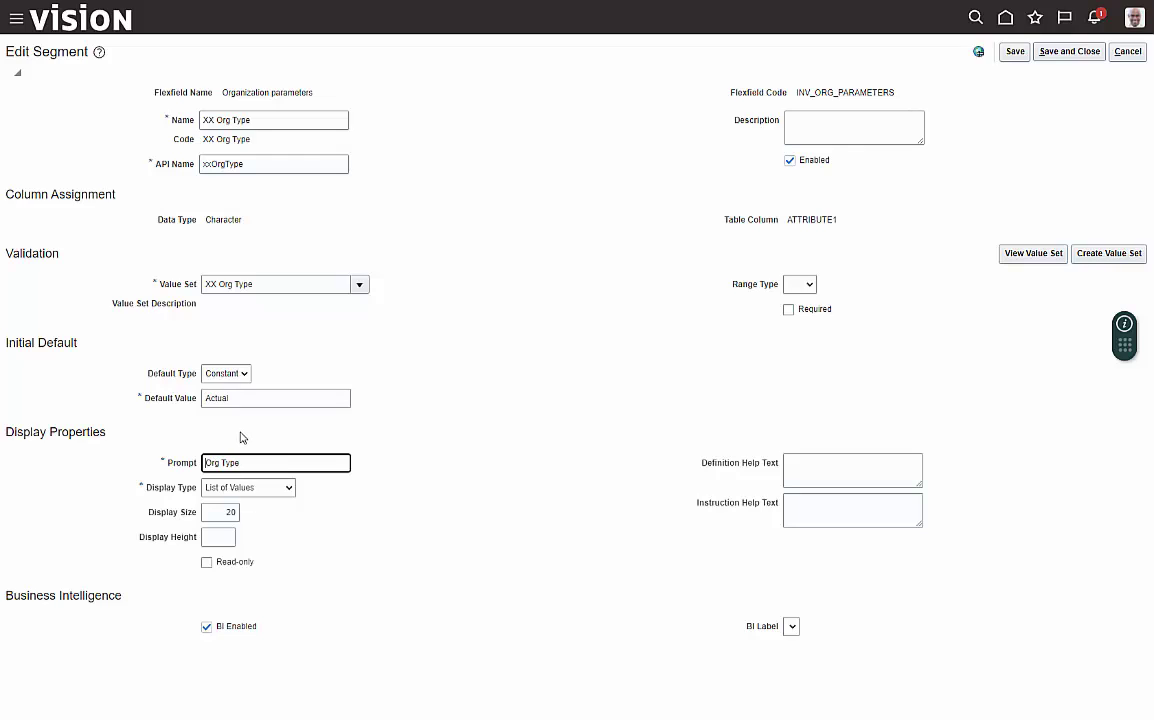
click(290, 494)
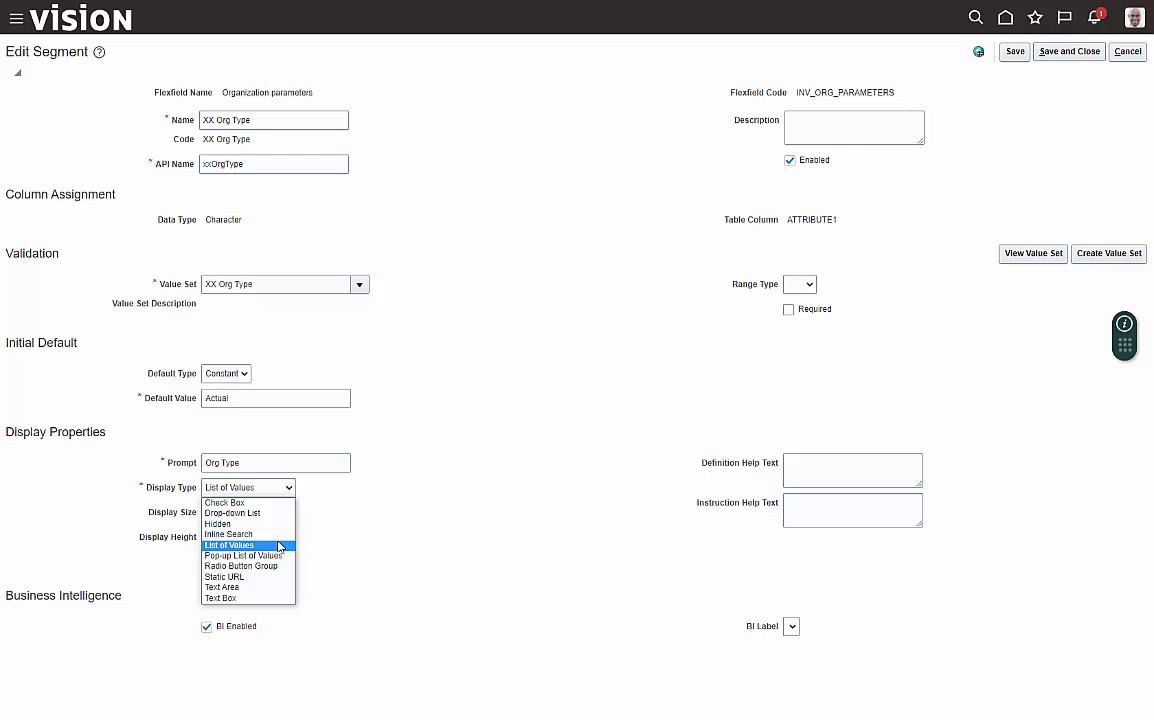
click(328, 532)
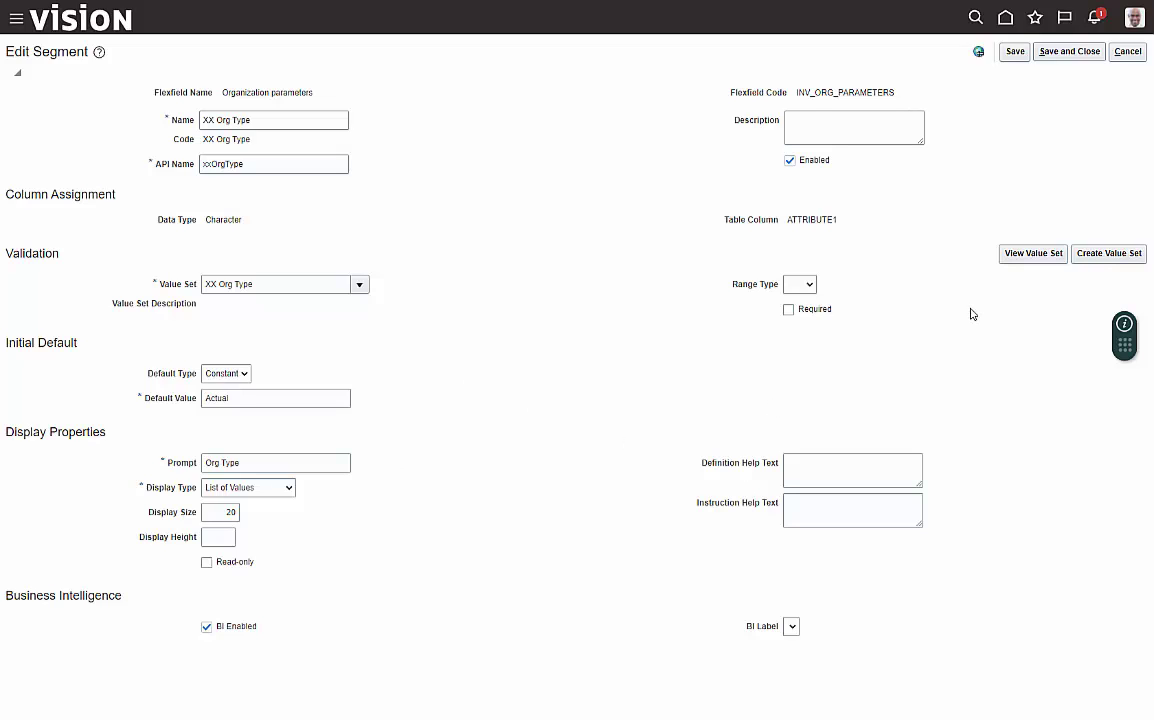
click(1067, 55)
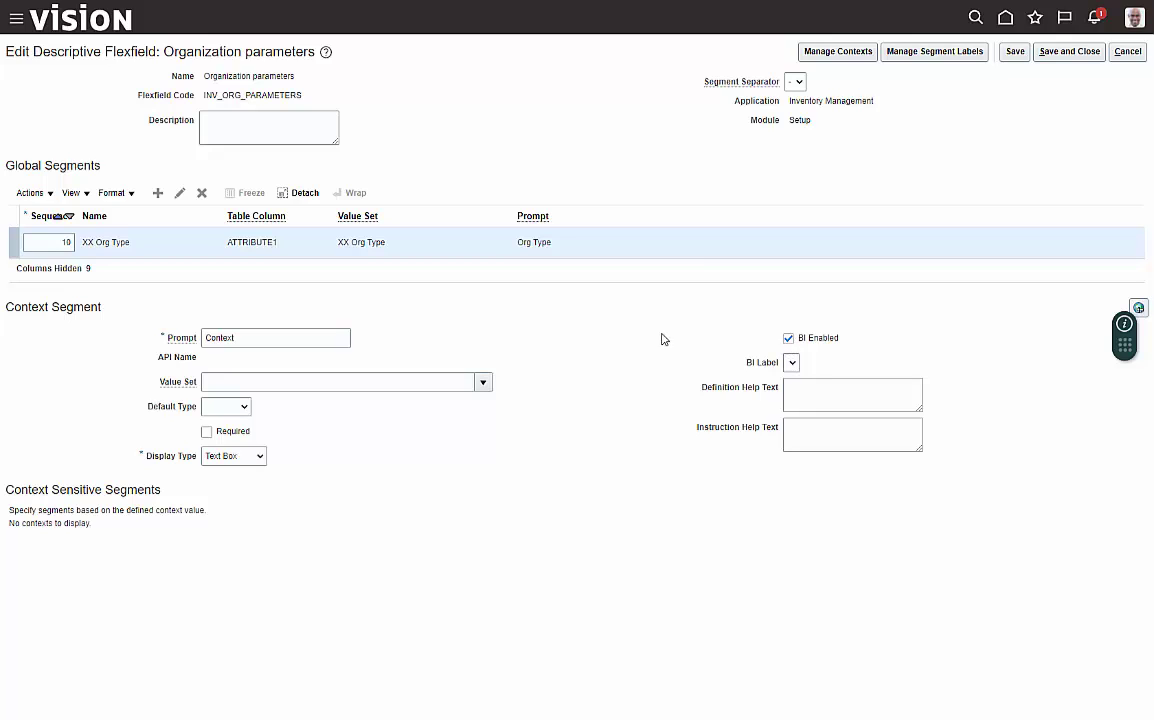
click(1063, 57)
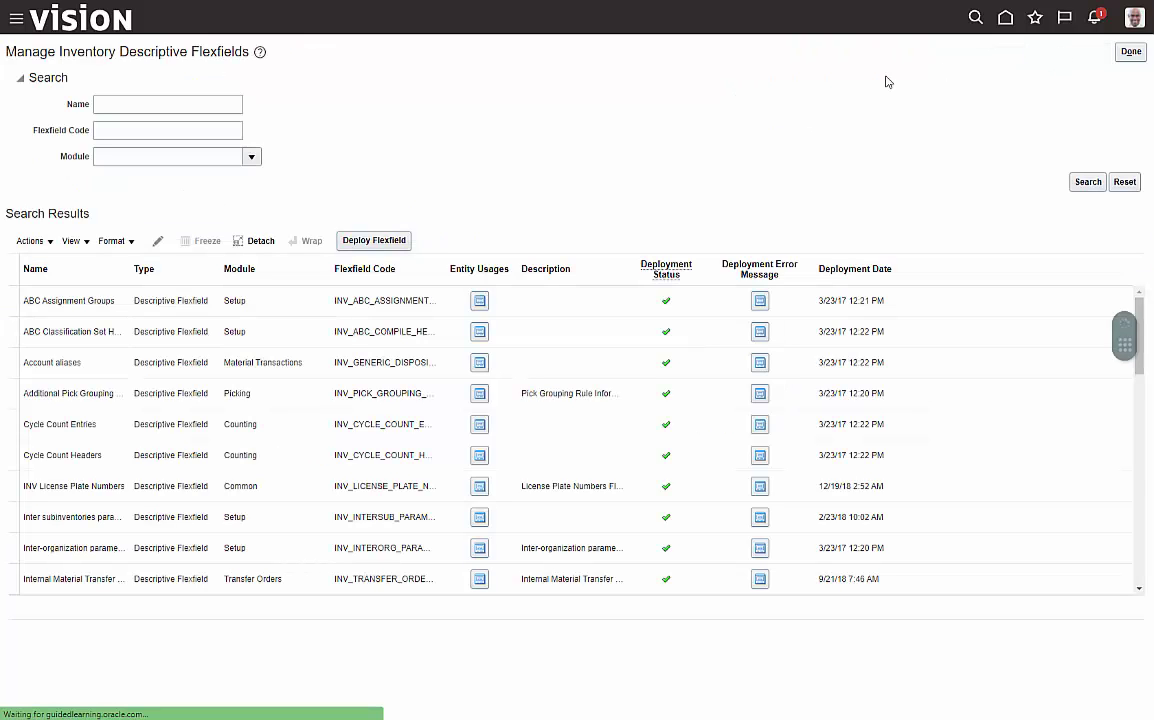
Step: Check the deployment status of the Organization parameters flexfield, deploy it, and return to the setup task list
scroll(897, 379, down, 3)
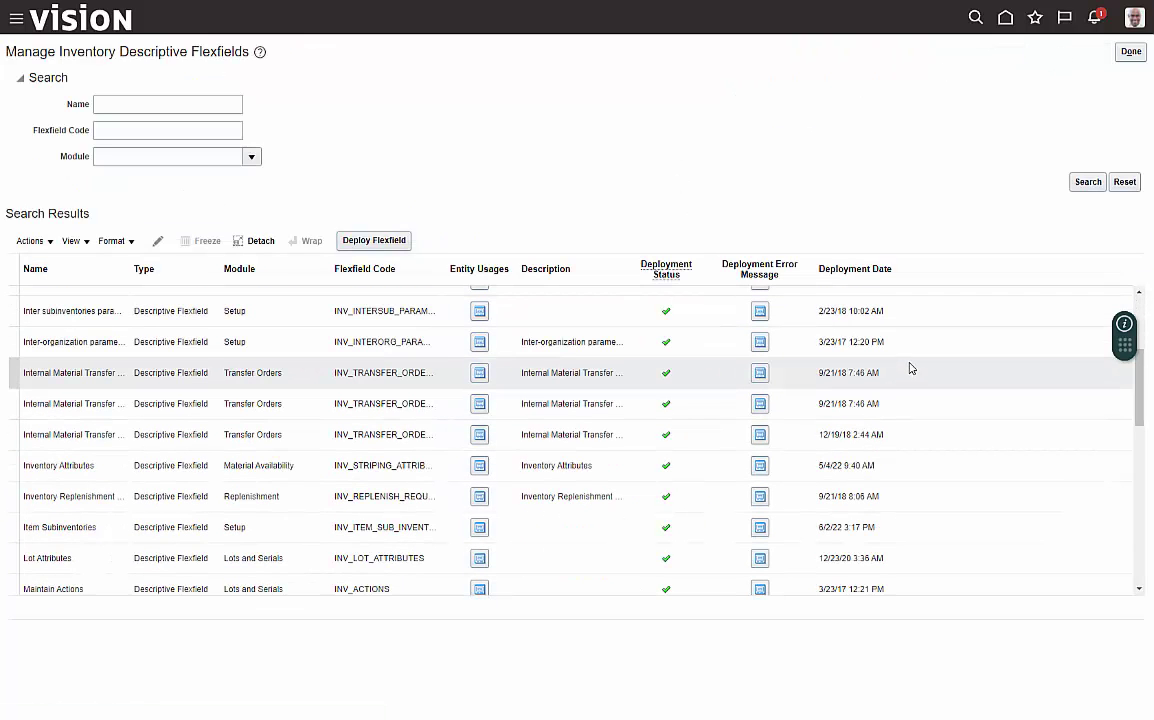
scroll(900, 372, down, 3)
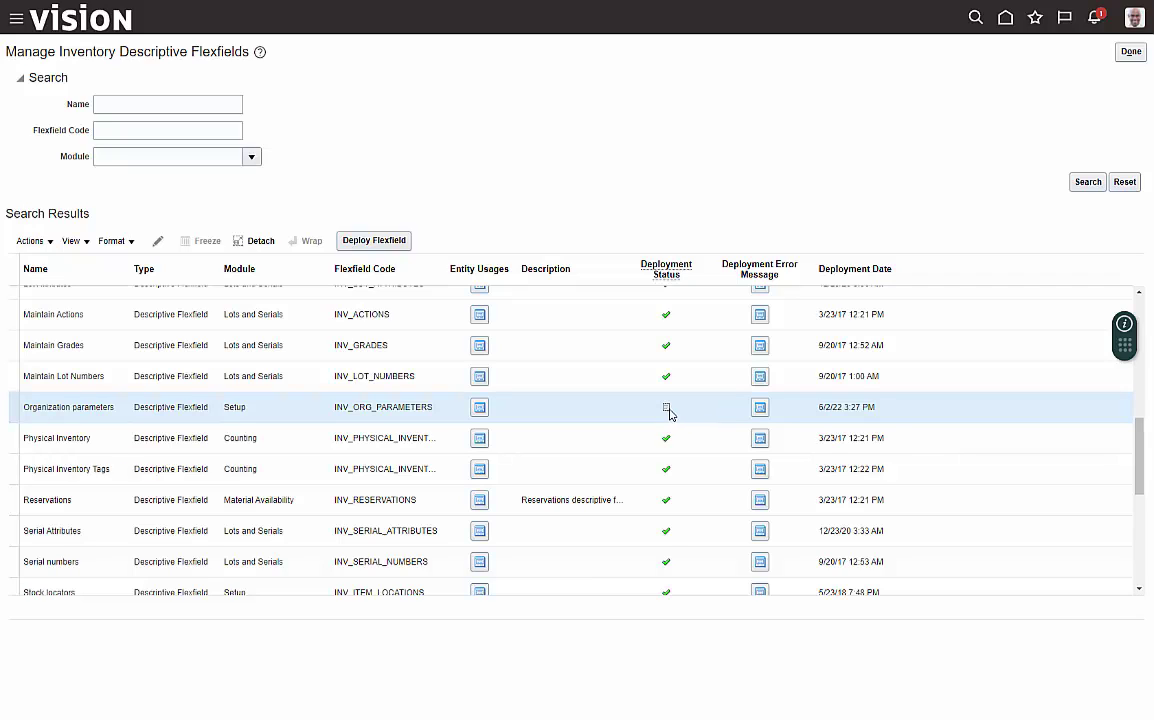
mouse_move(669, 409)
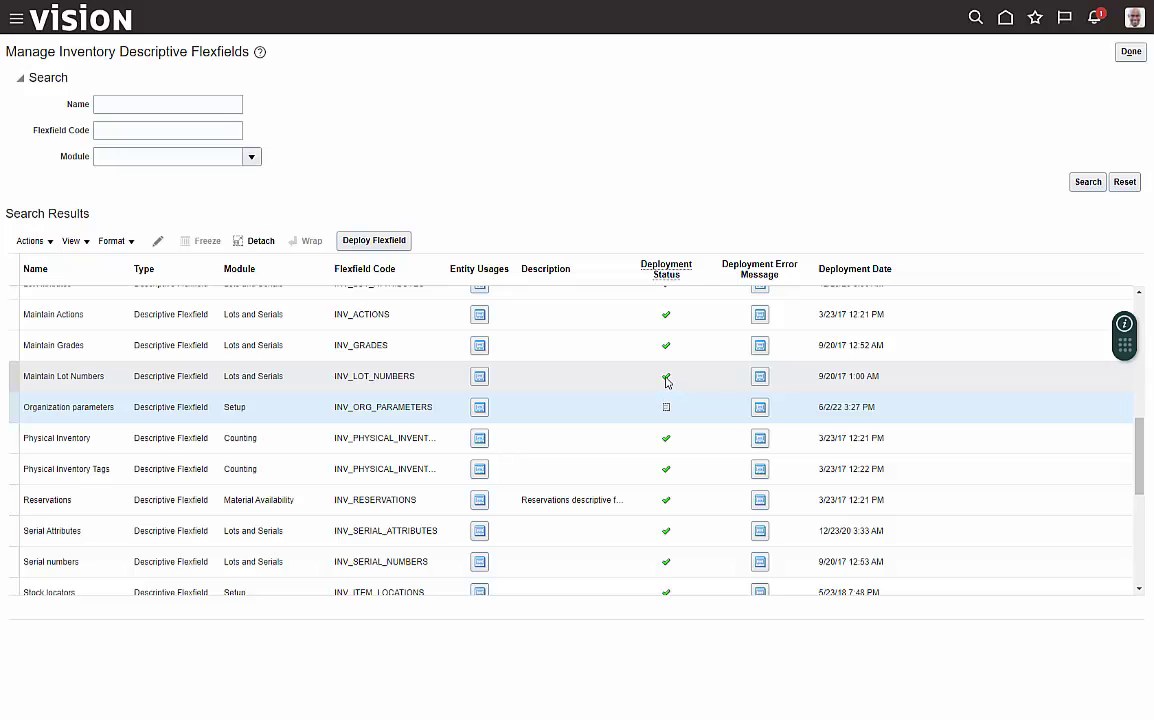
mouse_move(666, 380)
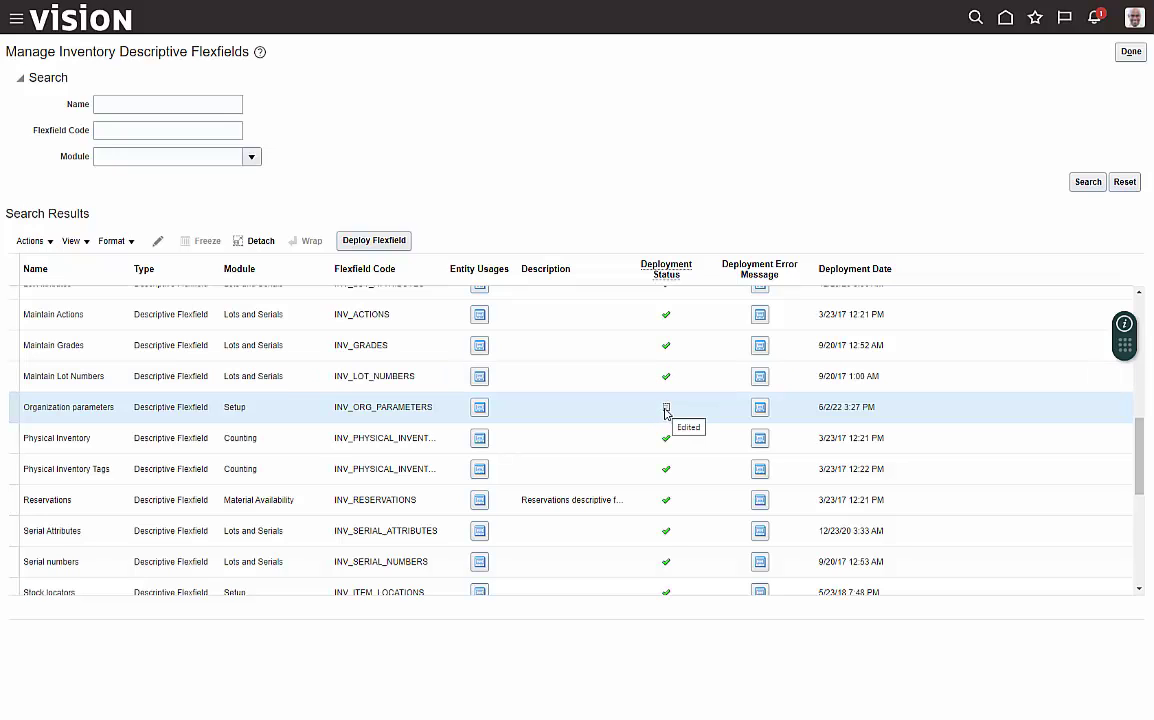
click(376, 241)
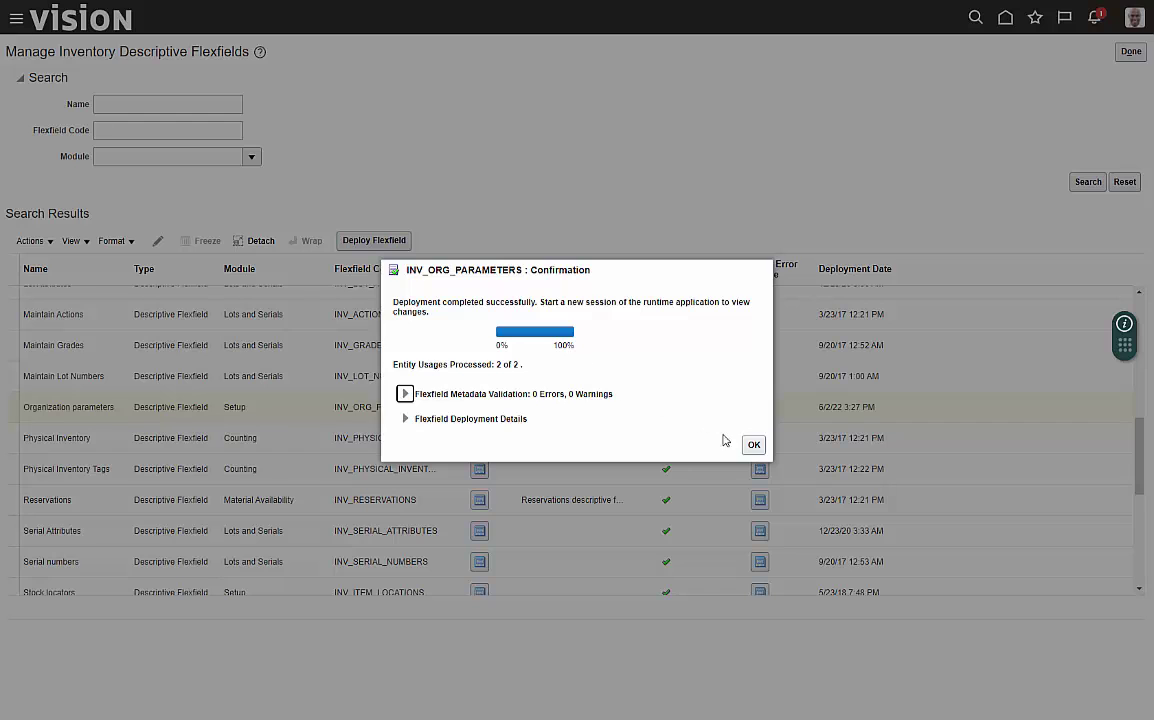
click(753, 446)
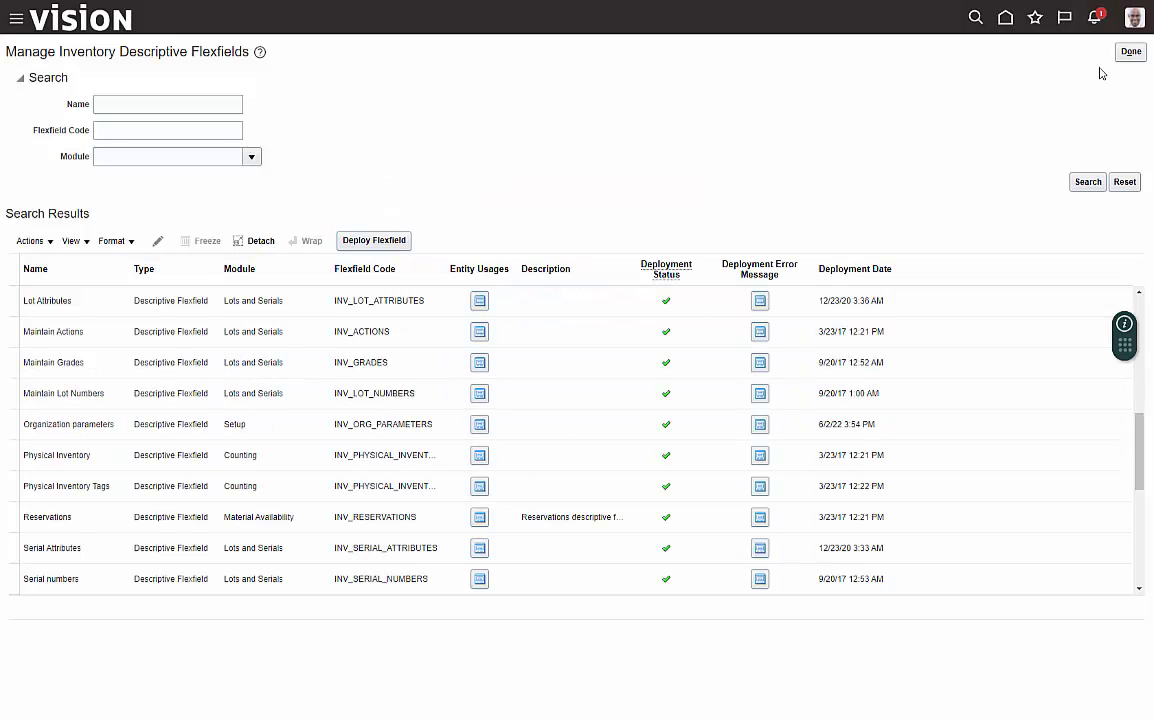
click(1131, 51)
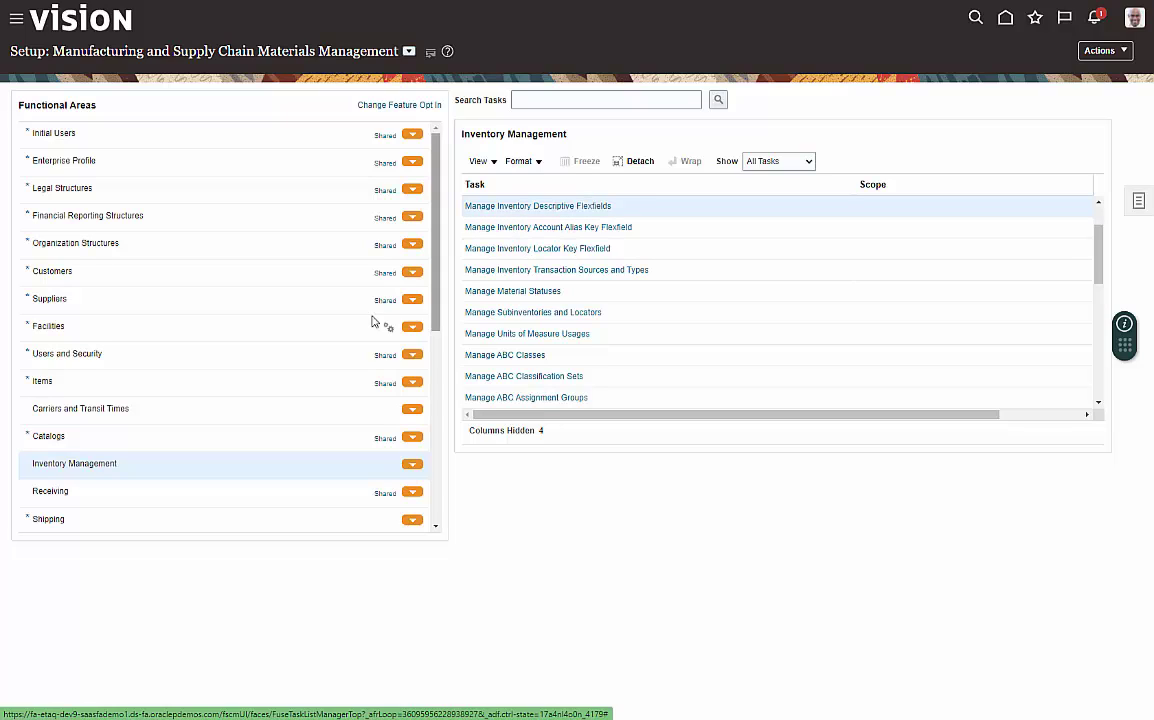
Step: Search all inventory organizations through the Facilities area's Manage Inventory Organizations task and open Atlanta for editing
click(192, 334)
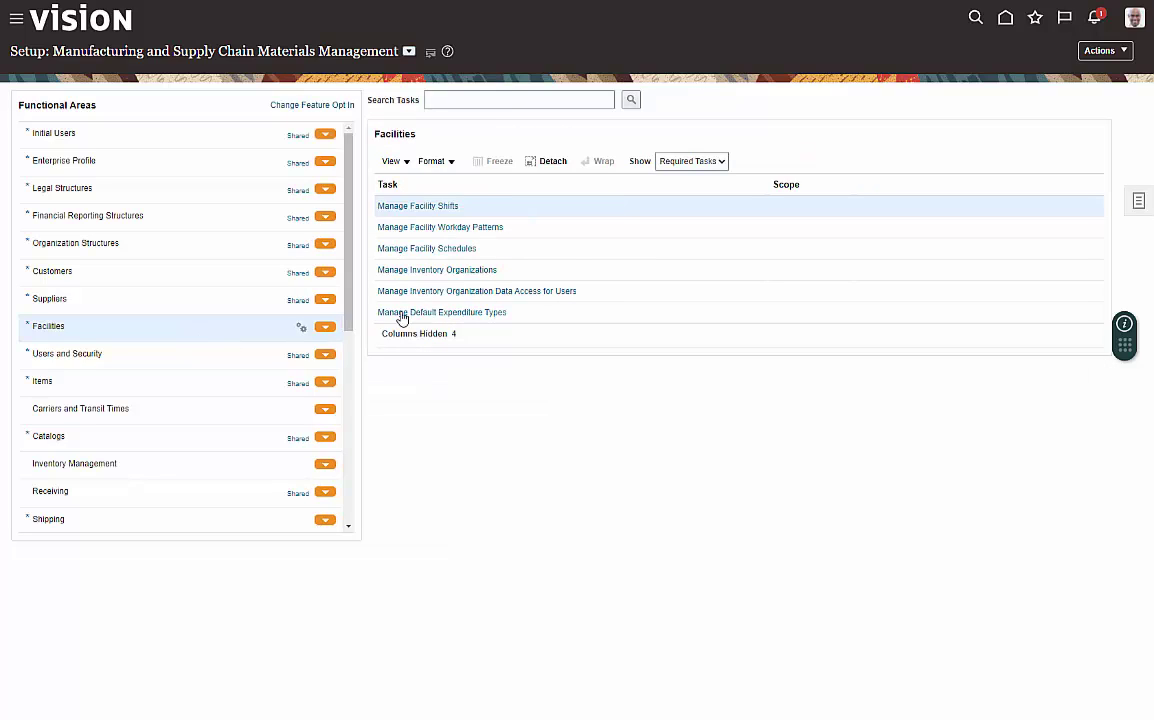
click(428, 270)
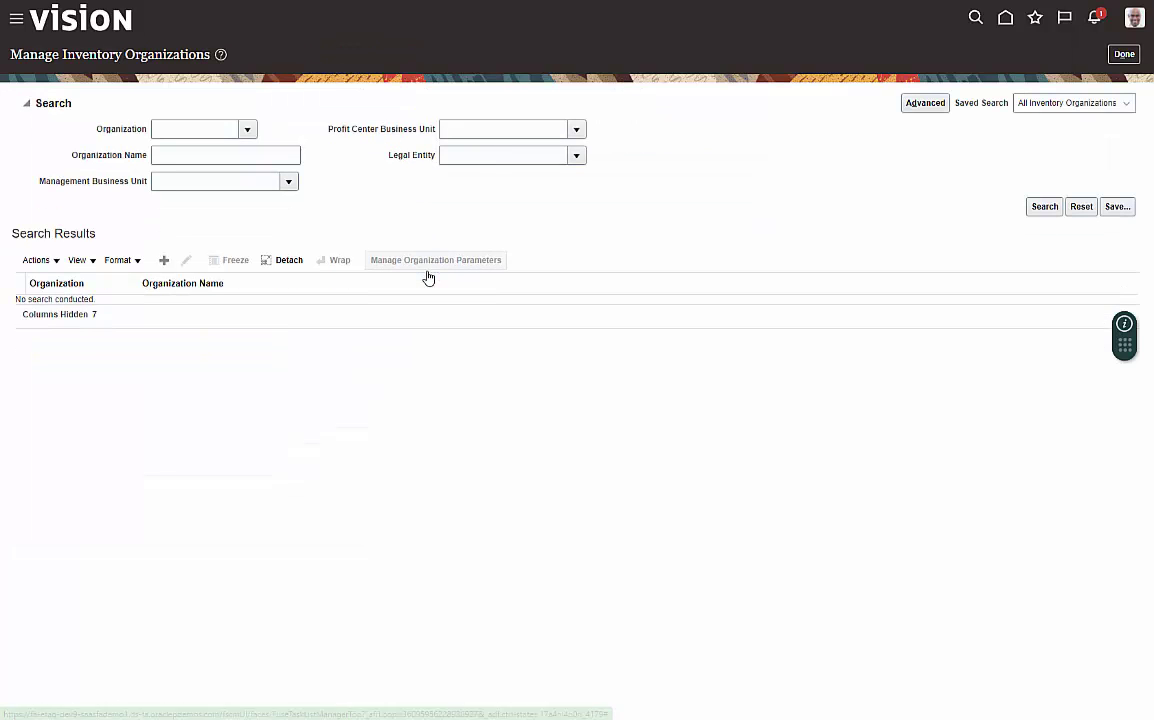
click(1040, 207)
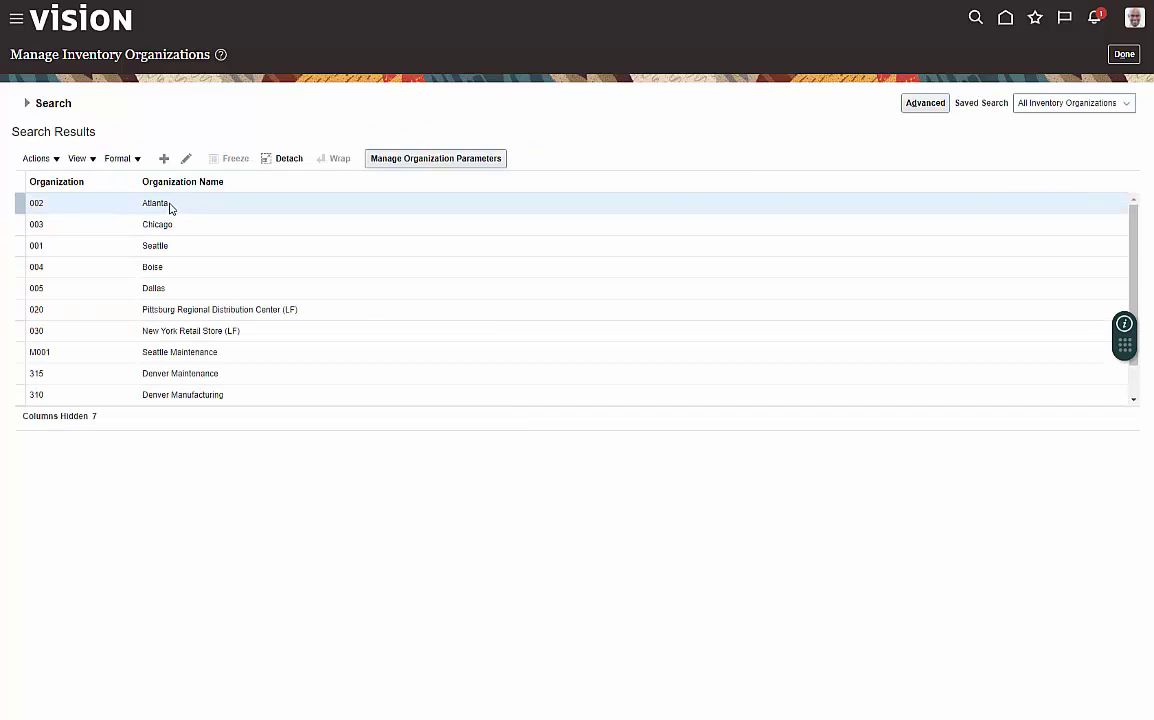
click(172, 206)
click(187, 161)
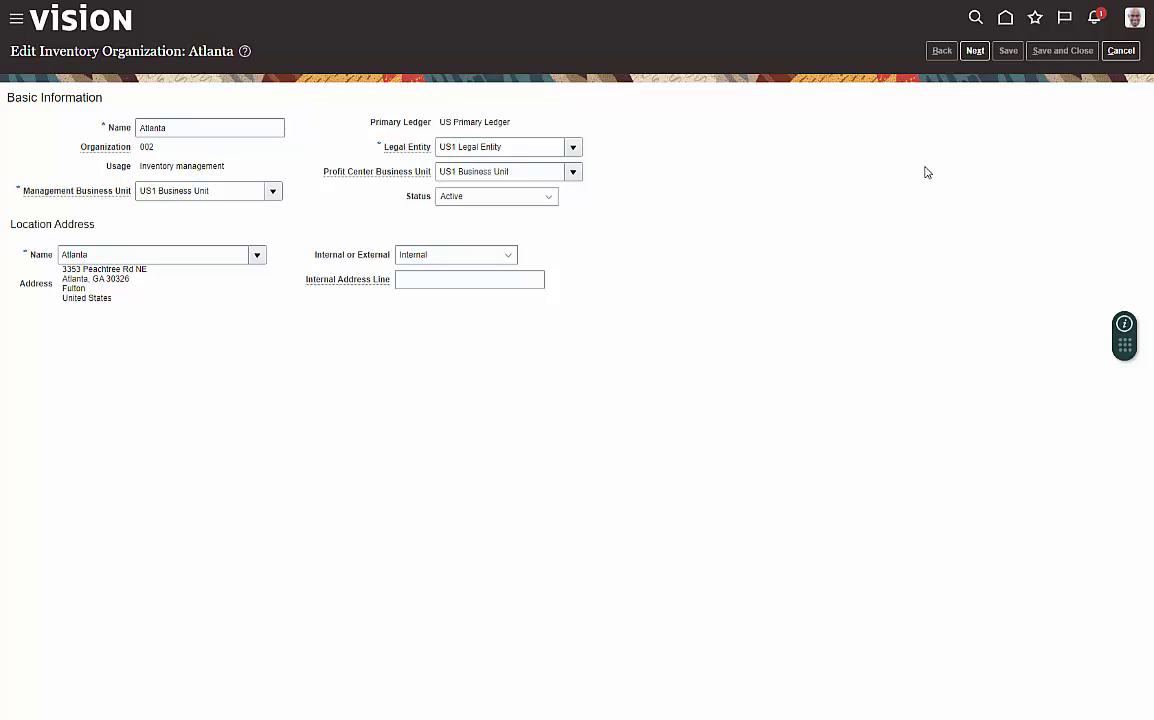
Step: Review the Org Type choices in Atlanta's additional organization parameters, then cancel and return to the setup task list
click(972, 52)
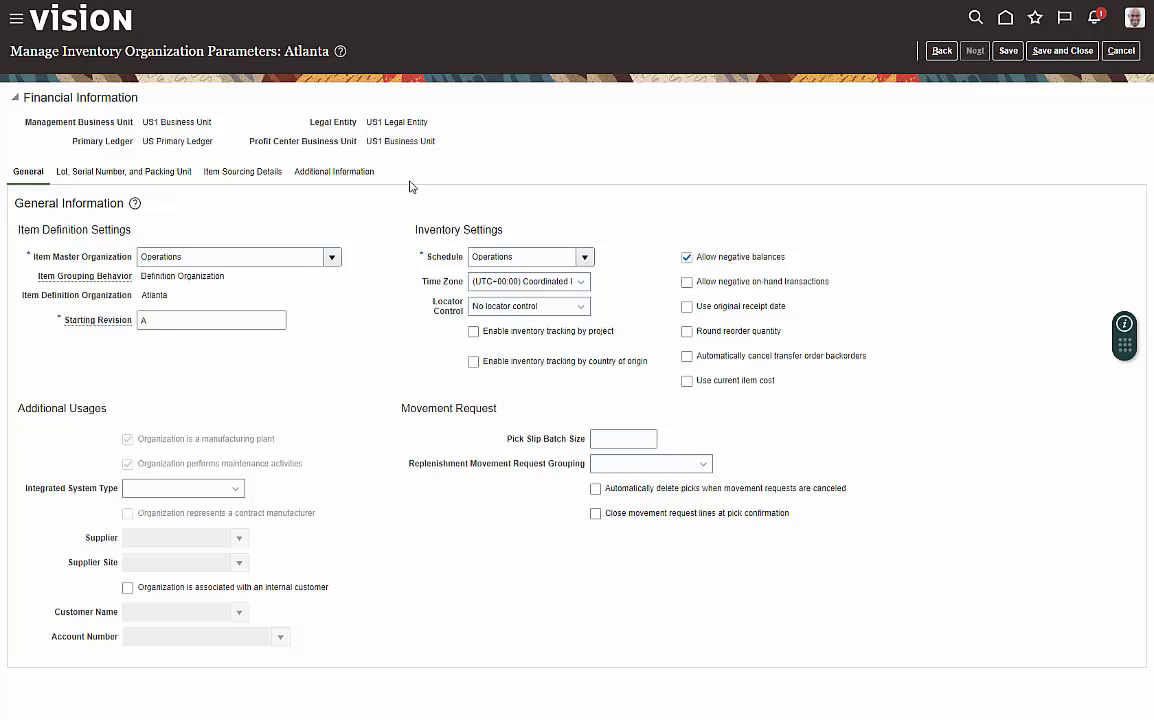
click(331, 174)
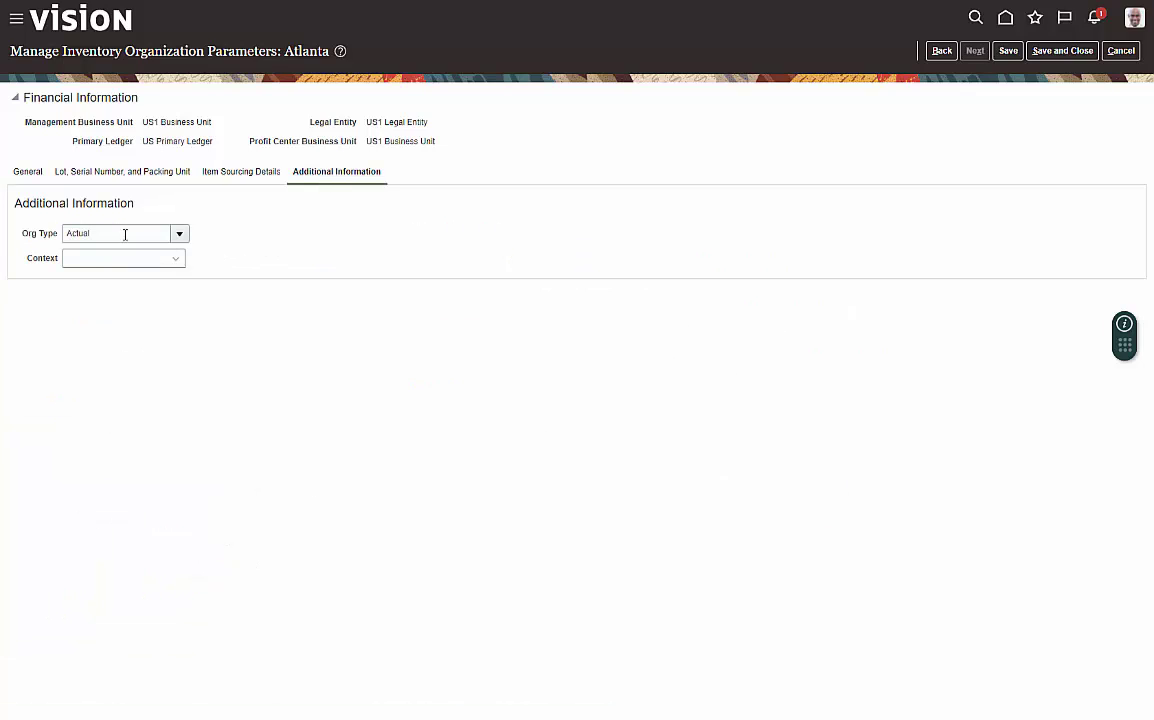
click(180, 236)
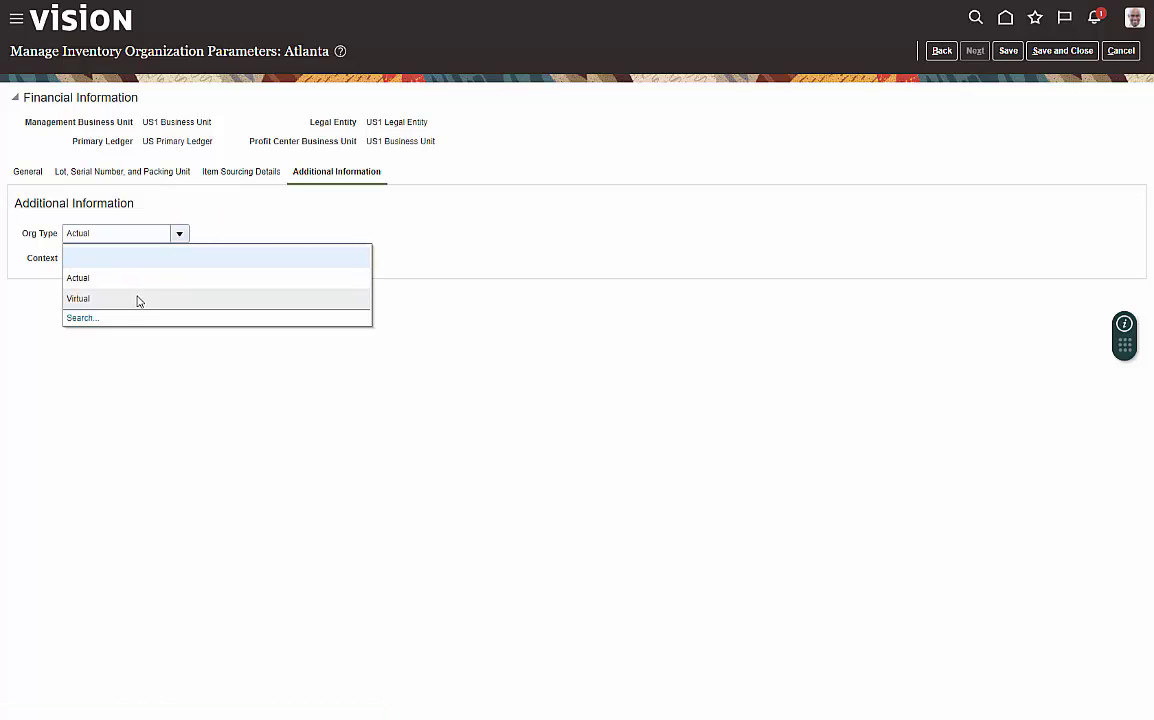
click(217, 224)
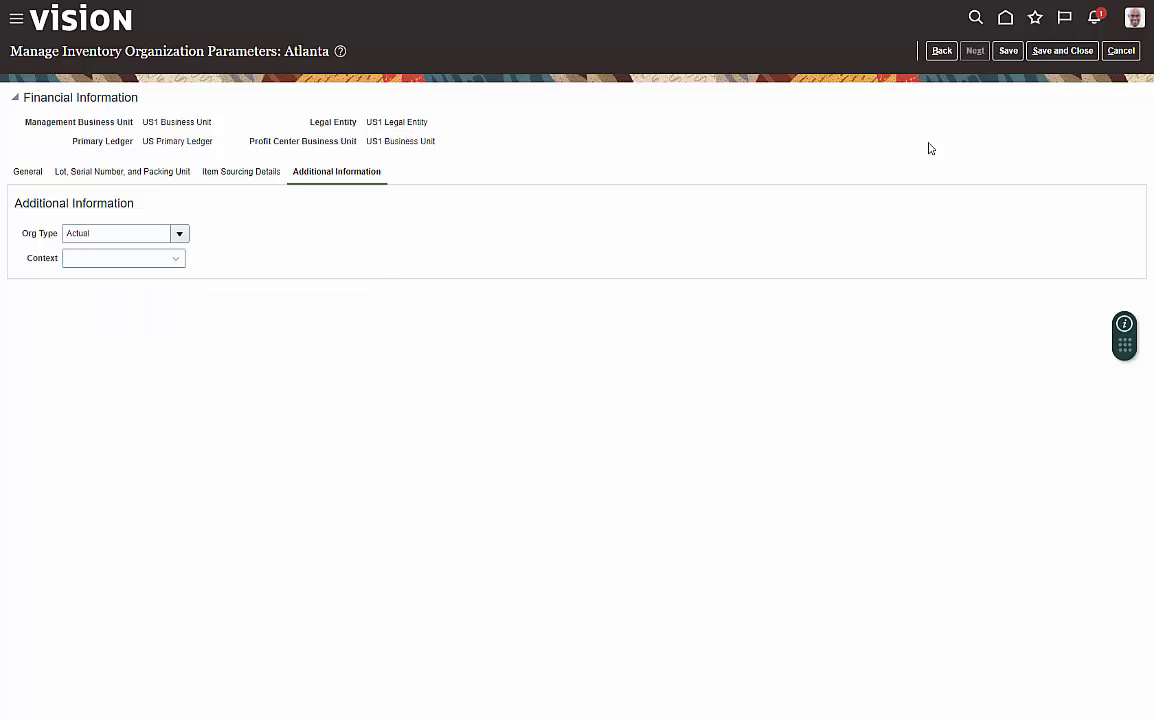
click(1118, 52)
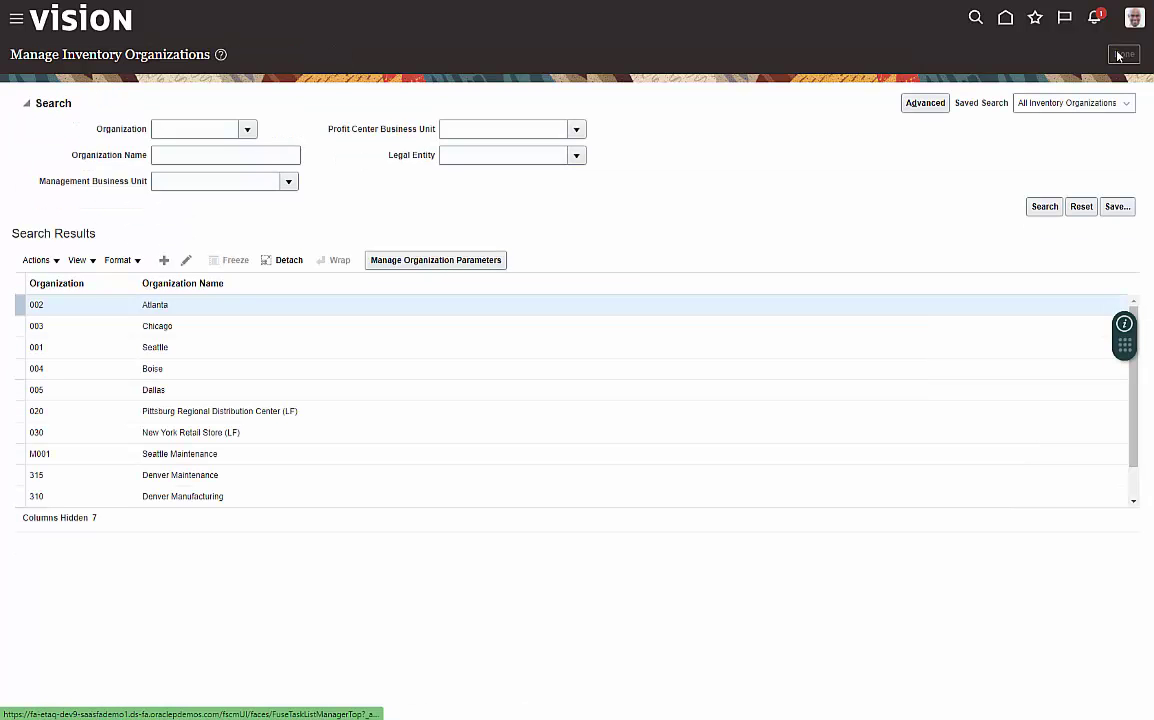
click(1118, 55)
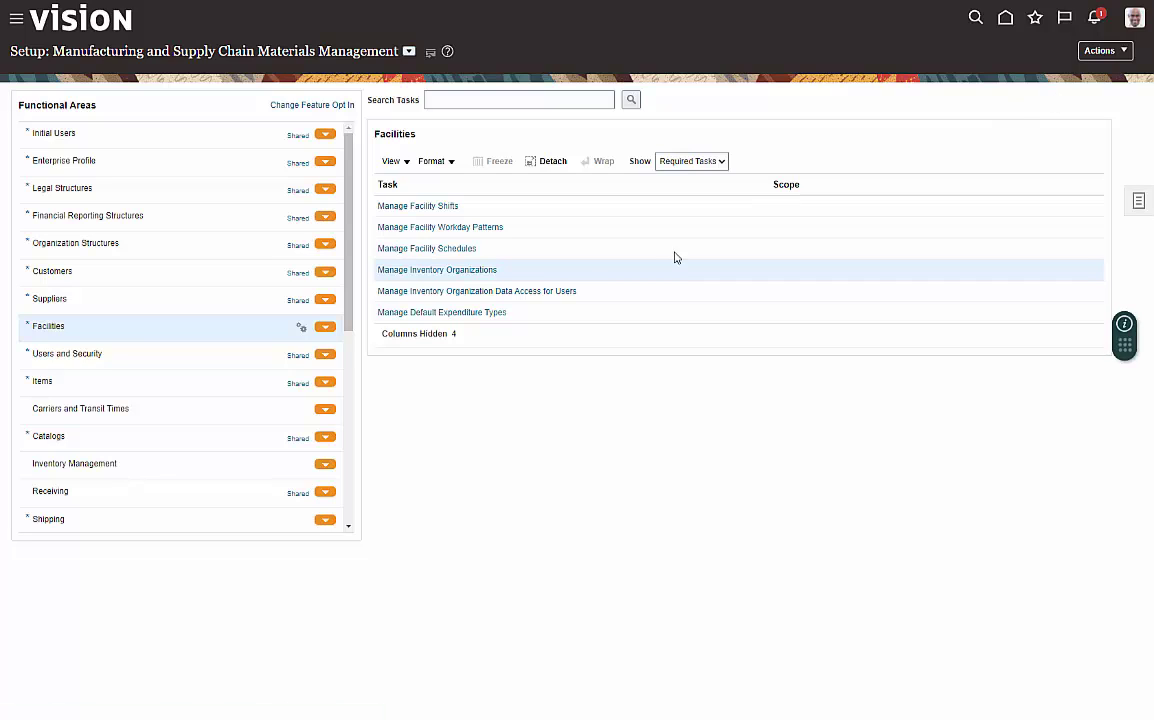